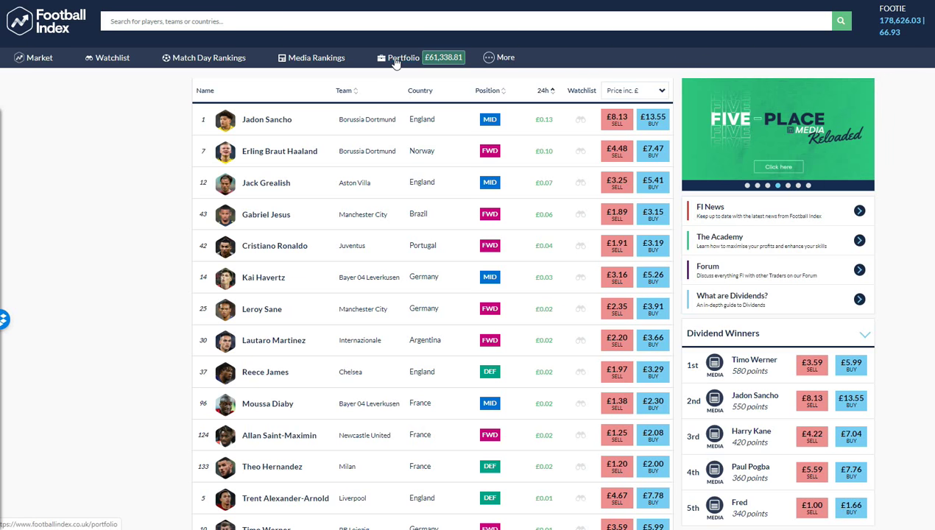
# Open the portfolio and sort its holdings by Lowest Profit.
pyautogui.click(396, 63)
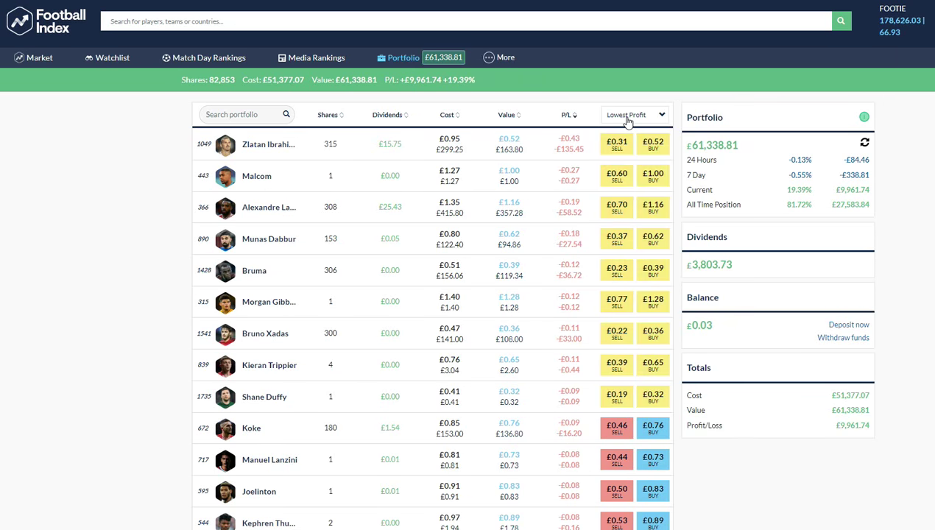
pyautogui.click(628, 118)
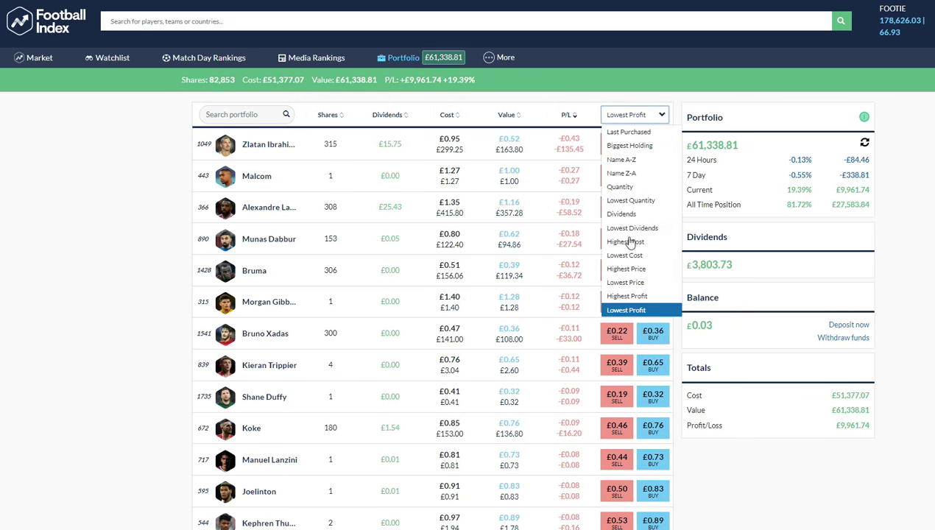
pyautogui.click(631, 312)
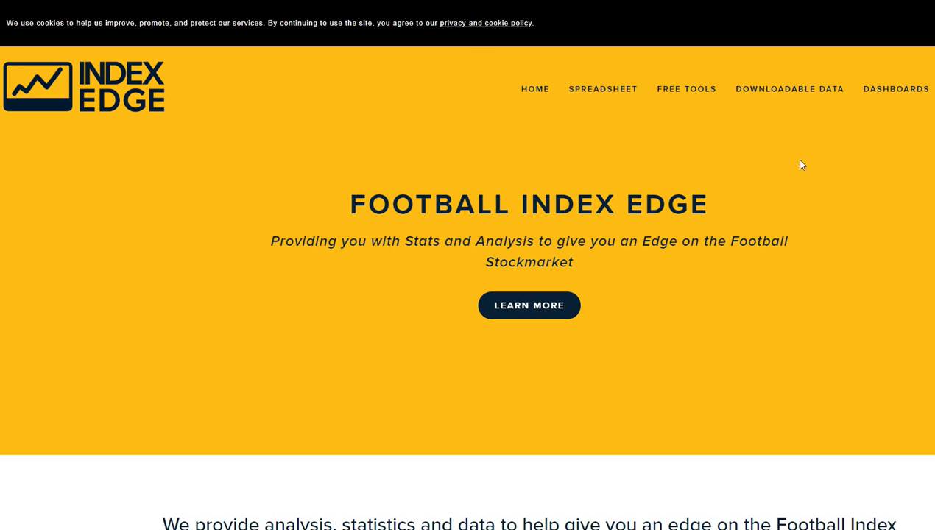
# On the Index Edge website, open the downloadable Player Information data.
pyautogui.moveTo(700, 109)
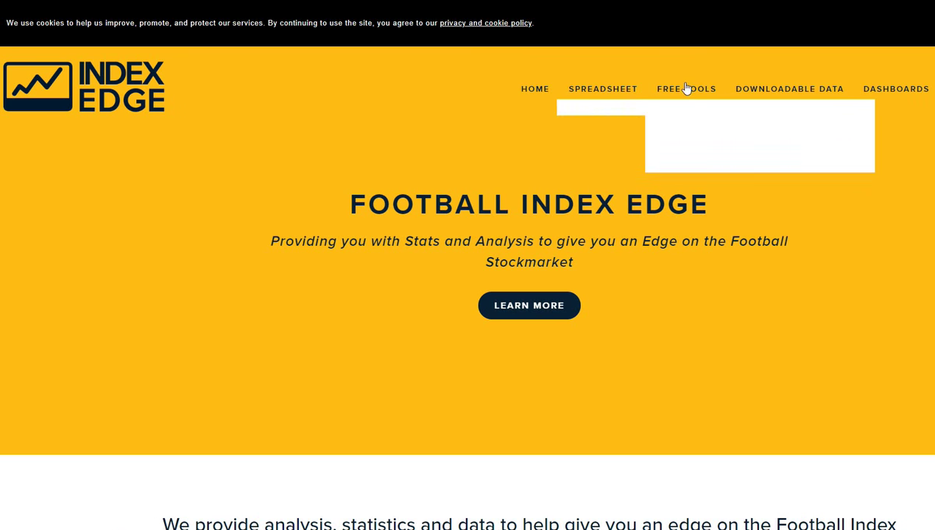
pyautogui.moveTo(781, 90)
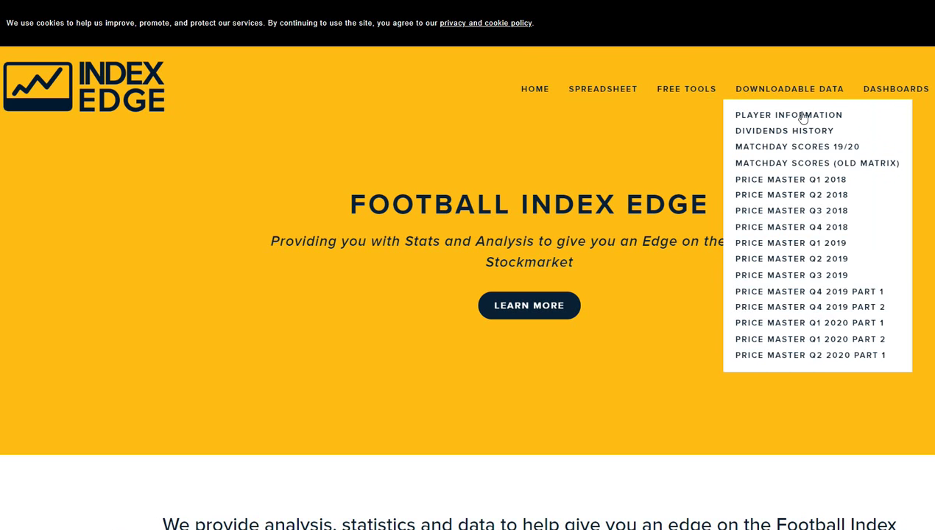
pyautogui.click(805, 120)
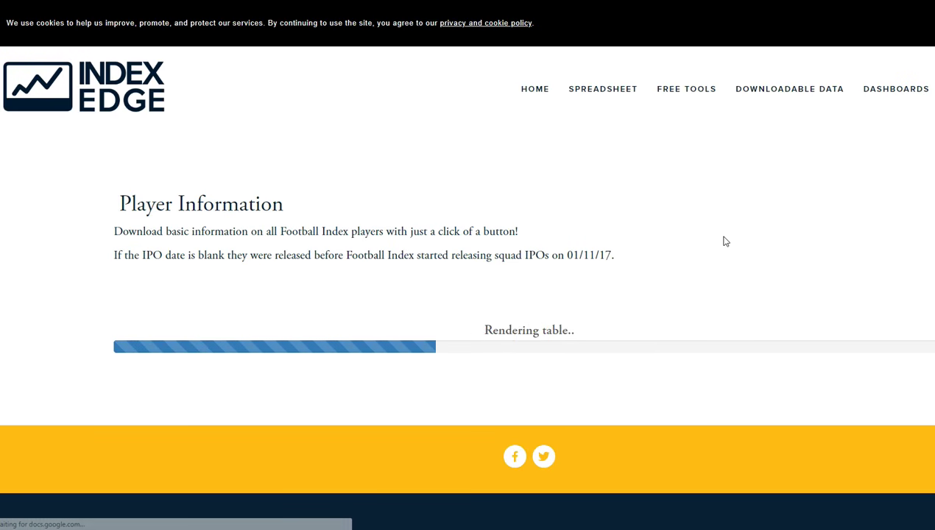
# Filter the player table to age 27 and position "mid".
pyautogui.scroll(-3, 725, 242)
pyautogui.scroll(-1, 725, 241)
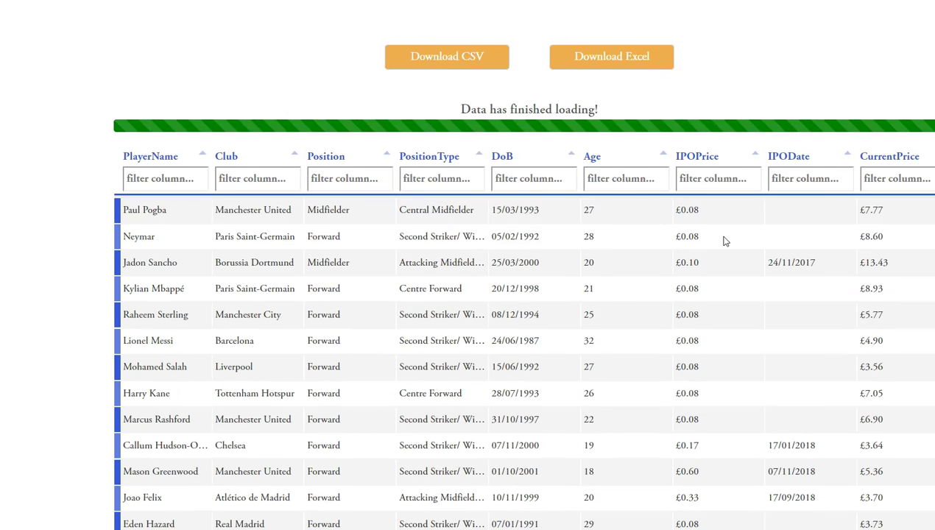
pyautogui.click(634, 177)
pyautogui.write('27')
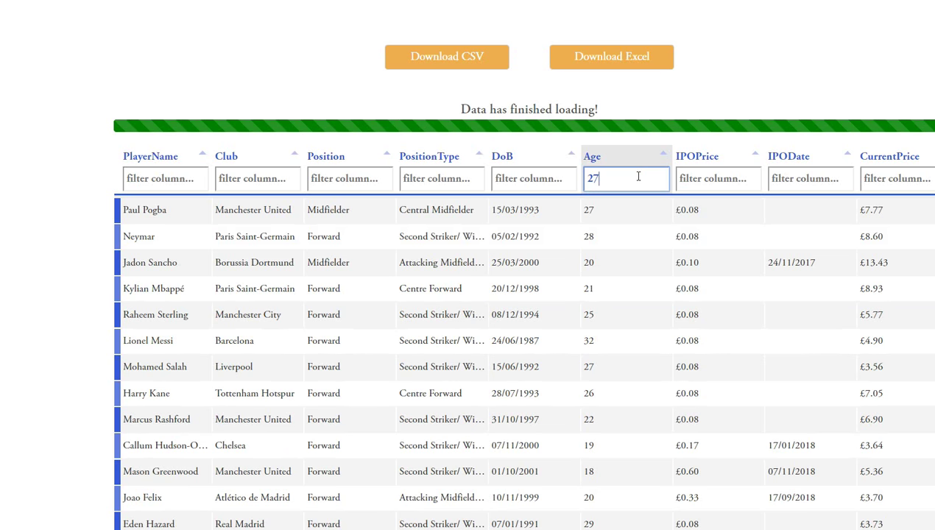
pyautogui.click(343, 178)
pyautogui.write('mid')
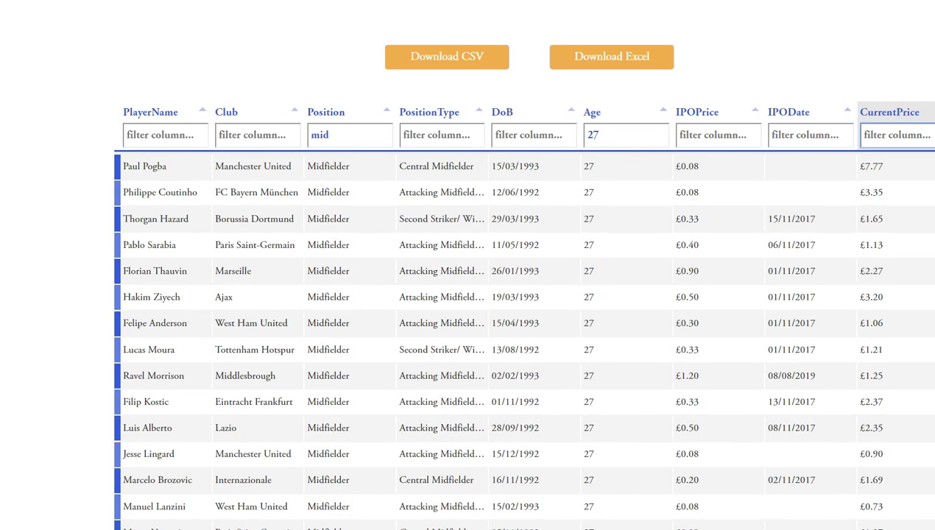
# Sort the filtered players by current price, from highest to lowest.
pyautogui.click(892, 116)
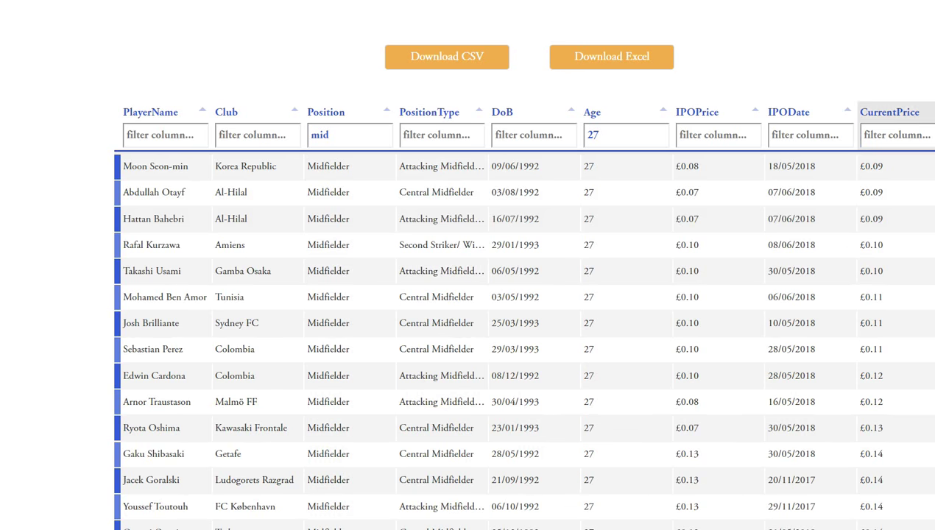
pyautogui.click(892, 116)
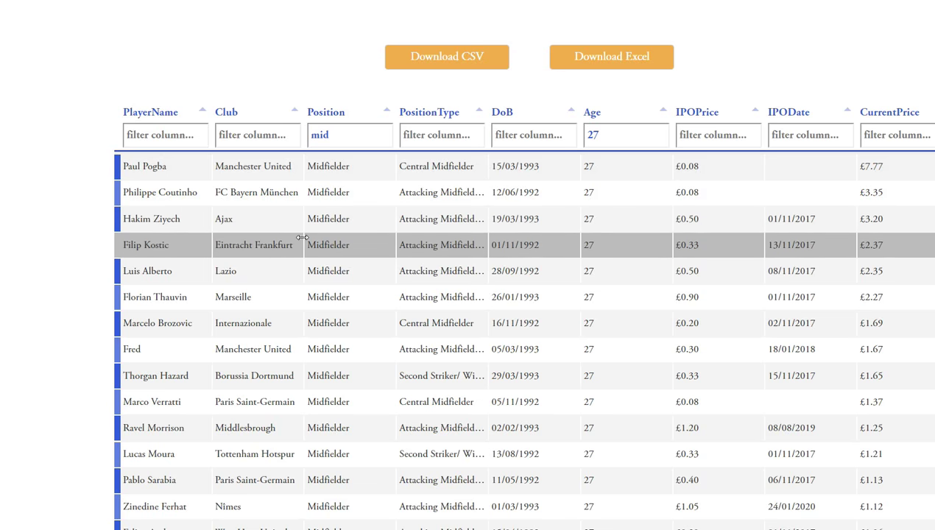
# Examine the 27-year-old midfielders and their current prices for players comparable in value.
pyautogui.scroll(-1, 303, 234)
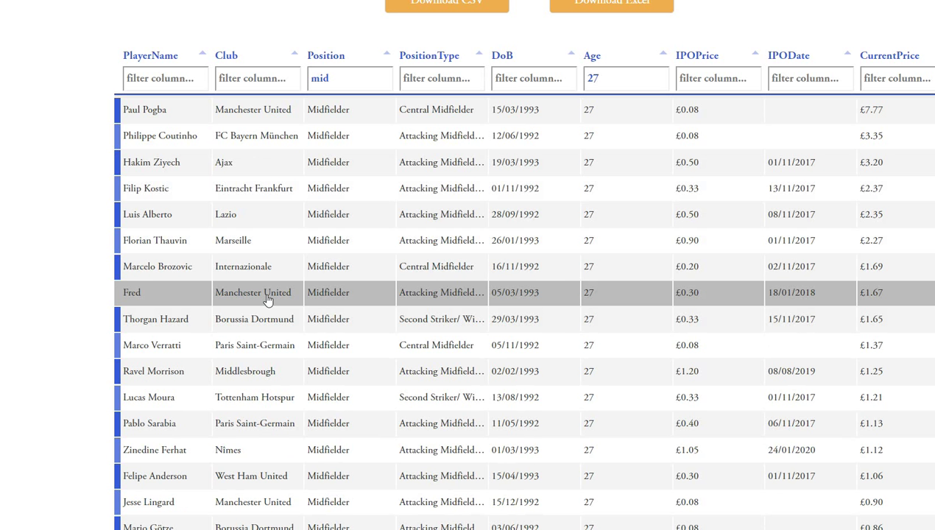
pyautogui.scroll(-1, 269, 300)
pyautogui.scroll(-1, 269, 300)
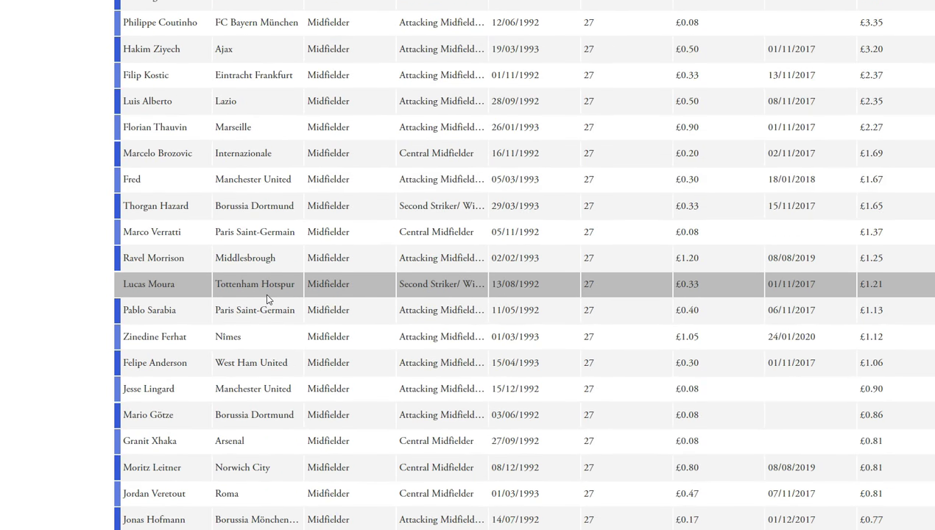
pyautogui.scroll(-1, 267, 298)
pyautogui.scroll(-5, 268, 298)
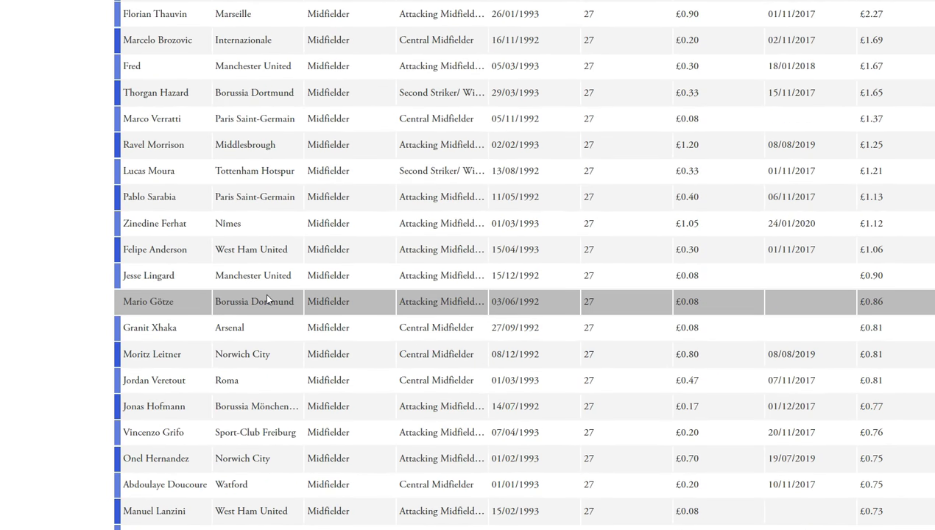
pyautogui.scroll(-3, 267, 298)
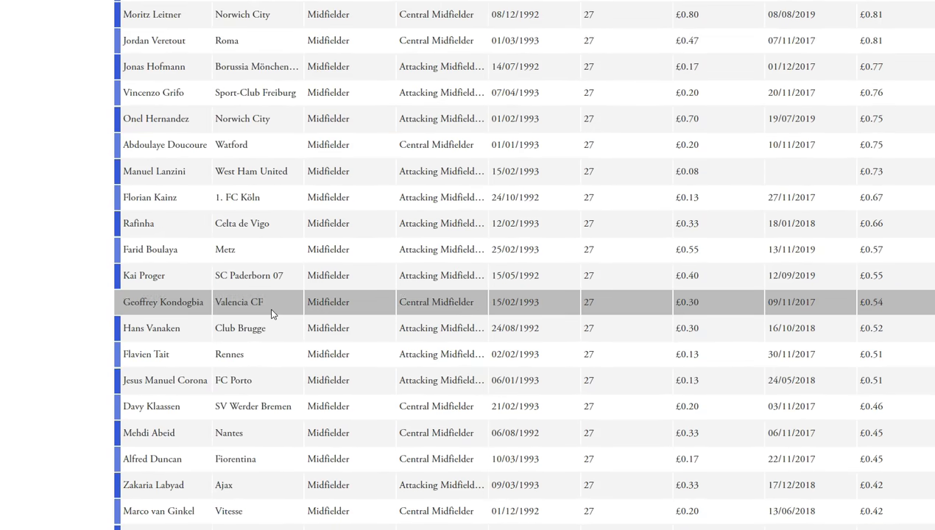
pyautogui.scroll(4, 271, 314)
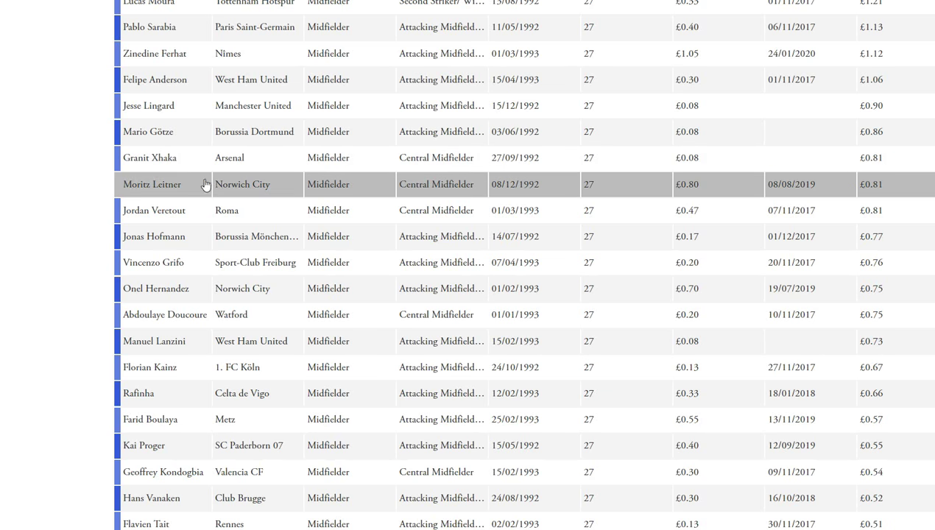
pyautogui.scroll(5, 340, 221)
pyautogui.scroll(4, 340, 221)
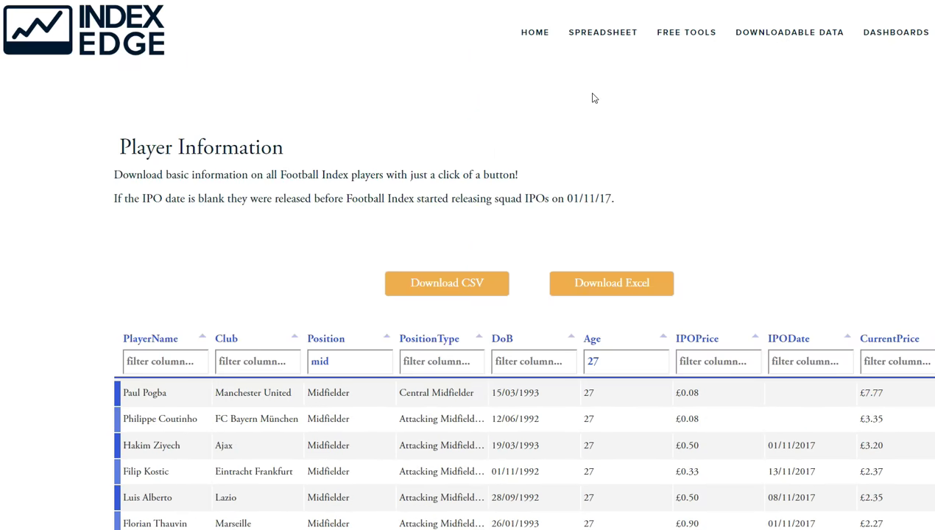
# Open the Master Stats Table dashboard and filter its player names to Granit Xhaka, Jonas Hofmann and Manuel Lanzini.
pyautogui.moveTo(896, 94)
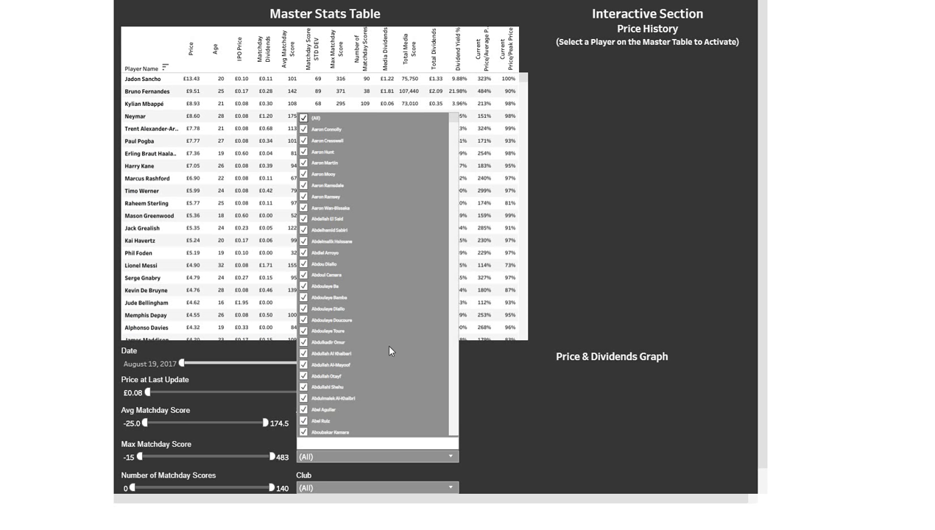
pyautogui.click(365, 451)
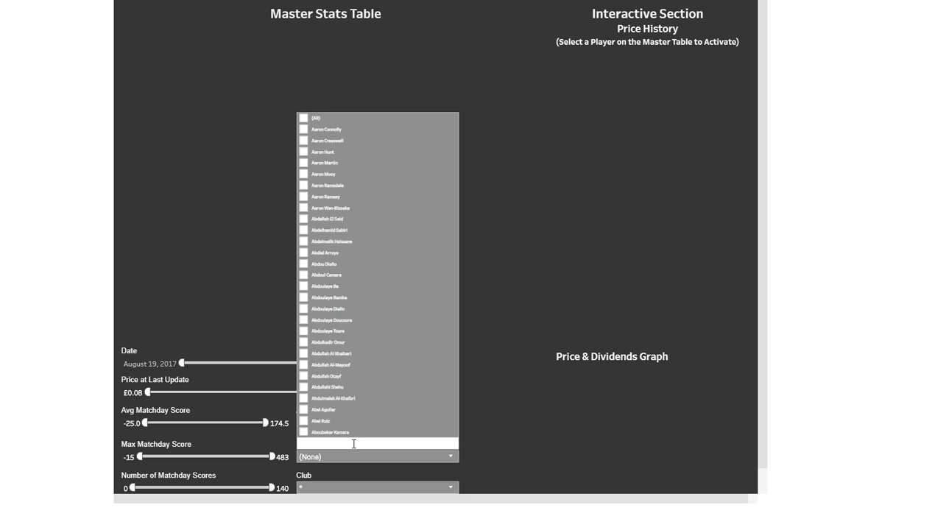
pyautogui.click(62, 77)
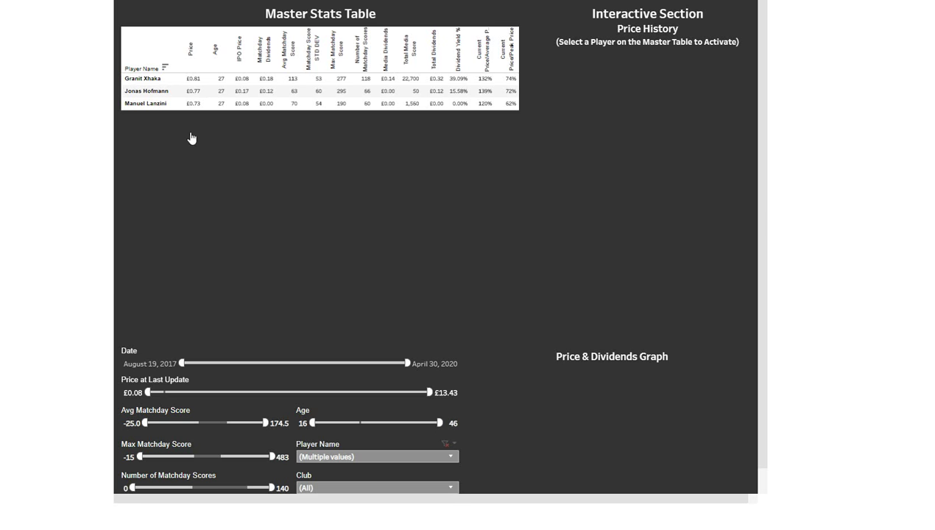
# Select Granit Xhaka in the Master Stats Table and sort his price history by matchday score, highest first.
pyautogui.moveTo(271, 82)
pyautogui.click(164, 82)
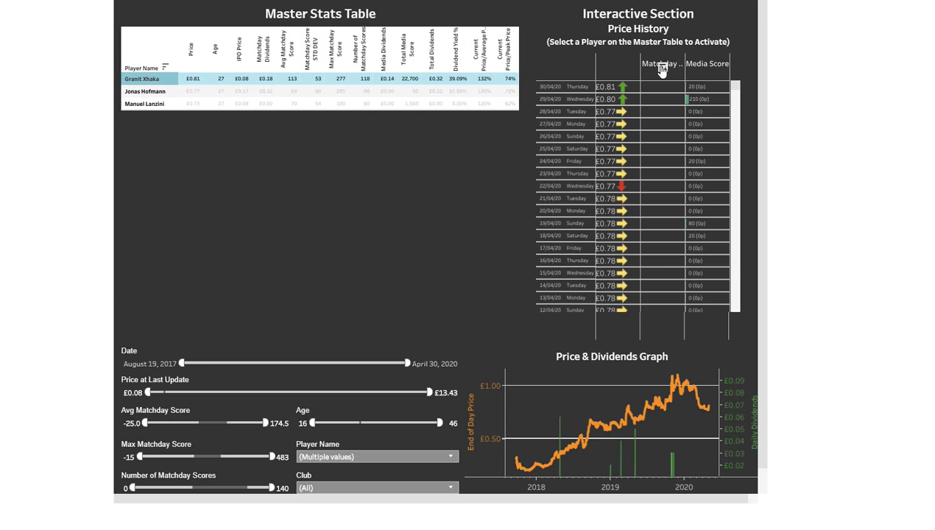
pyautogui.click(662, 68)
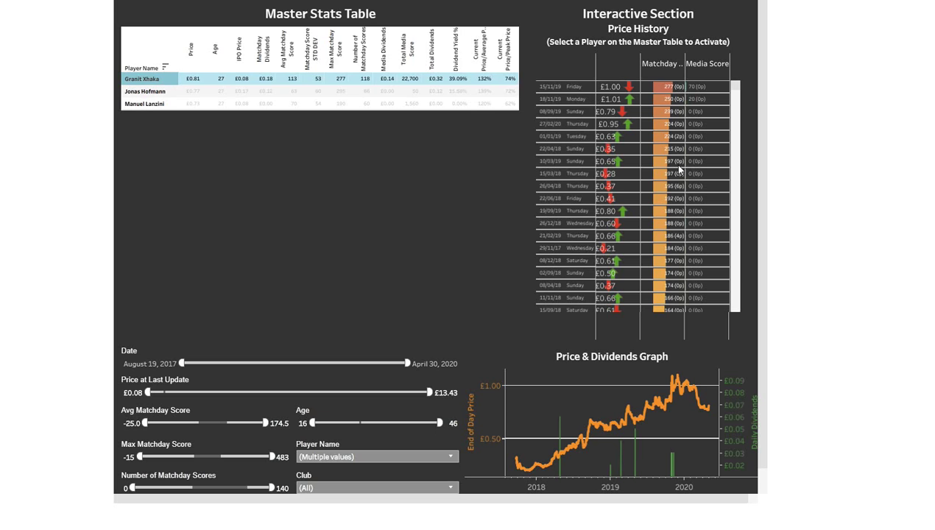
pyautogui.scroll(-5, 677, 163)
pyautogui.scroll(8, 678, 180)
pyautogui.scroll(-3, 792, 188)
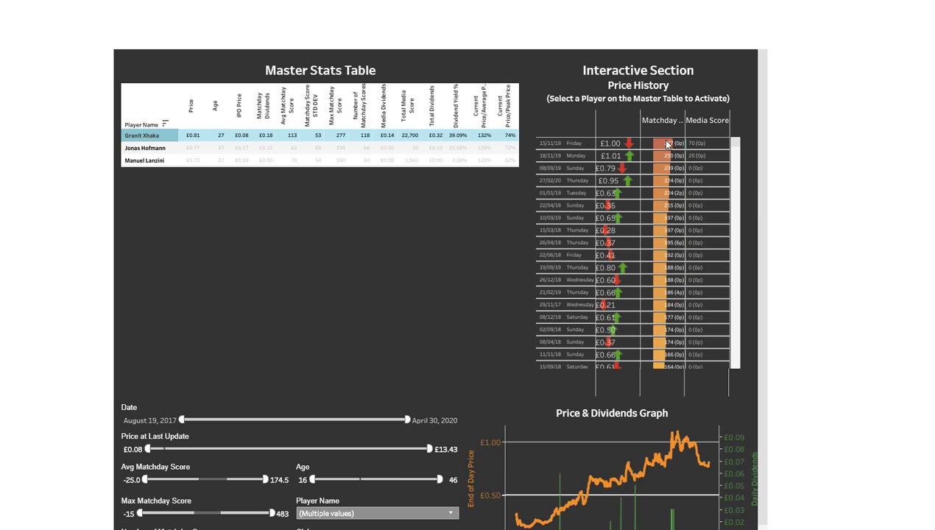
# Compare Jonas Hofmann's matchday scores with Granit Xhaka's in the price history, ending on Granit Xhaka.
pyautogui.click(157, 149)
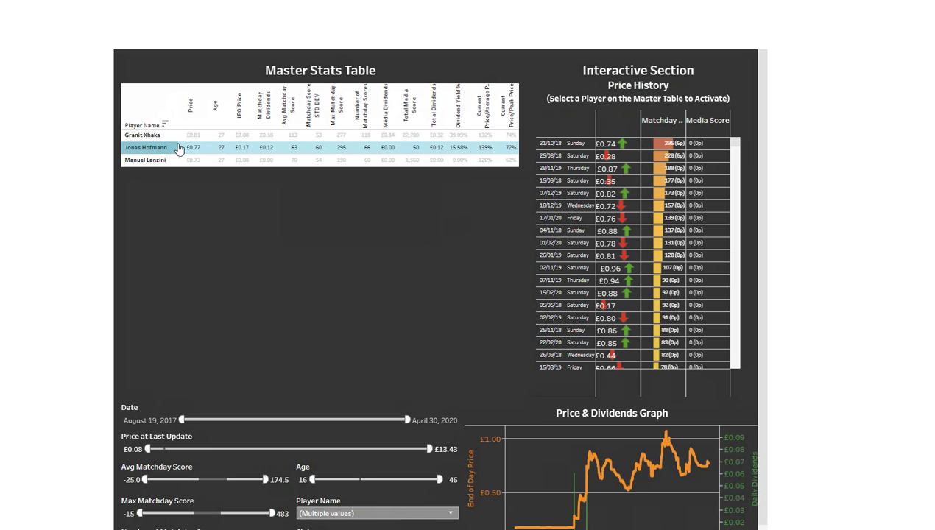
pyautogui.click(155, 135)
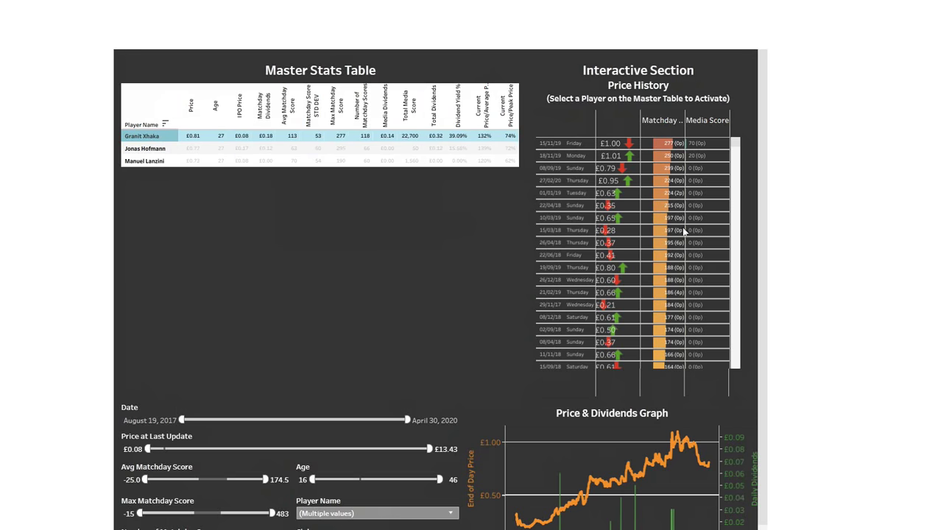
pyautogui.scroll(-5, 692, 209)
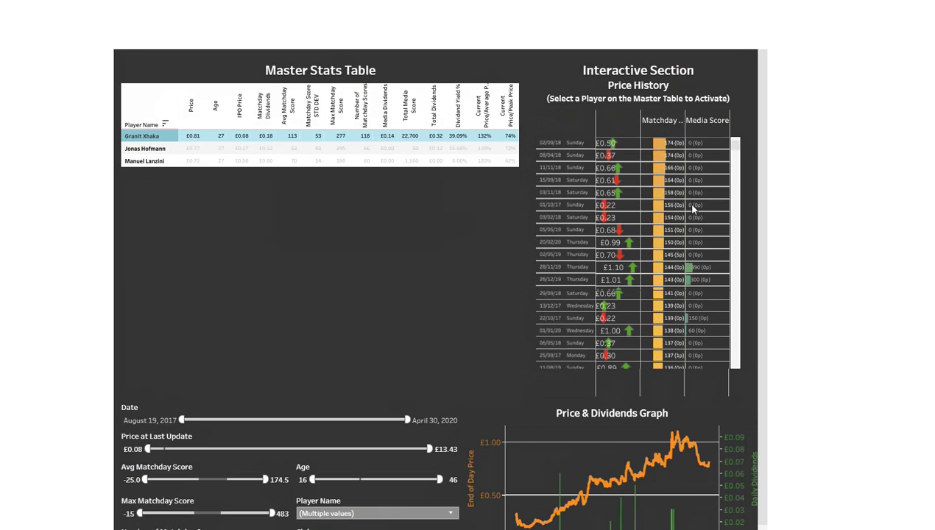
pyautogui.scroll(-10, 691, 209)
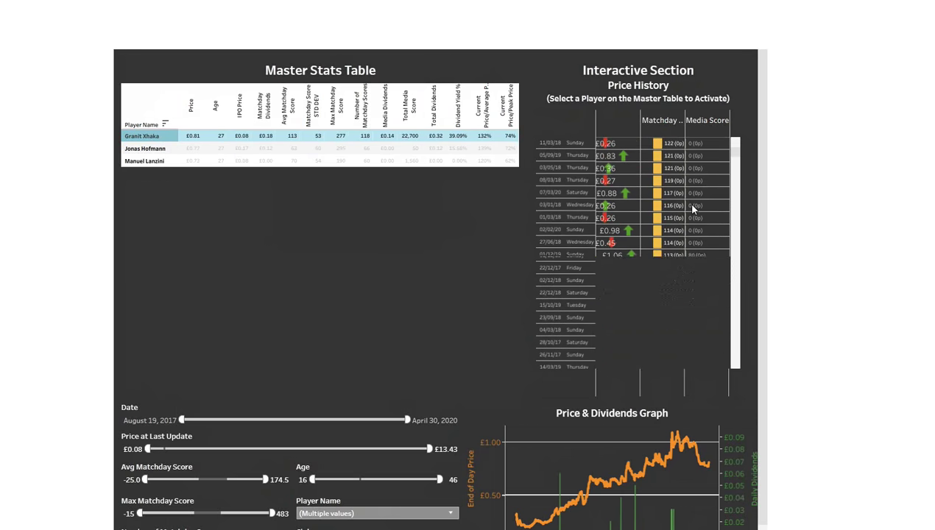
pyautogui.scroll(12, 692, 209)
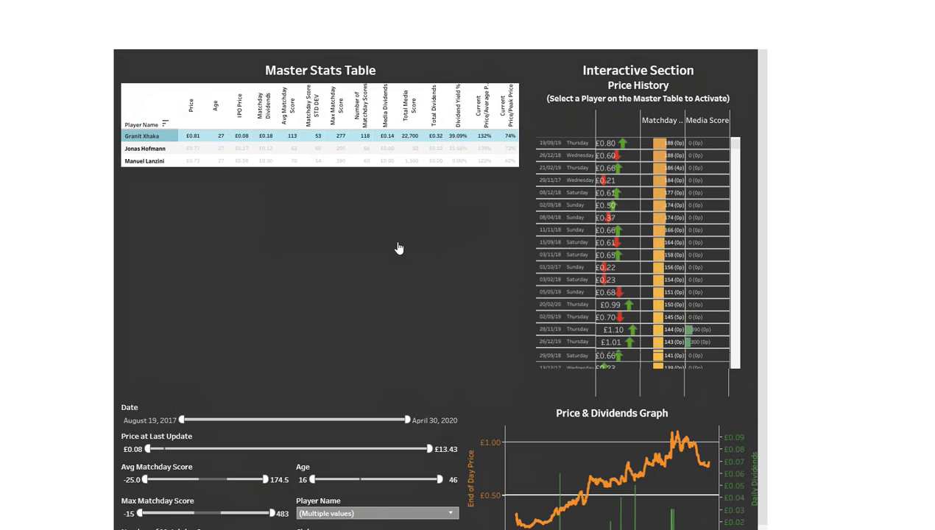
# Read through Granit Xhaka's price history from his highest to his lower matchday scores.
pyautogui.scroll(2, 385, 240)
pyautogui.scroll(-5, 641, 317)
pyautogui.scroll(-2, 845, 265)
pyautogui.scroll(-1, 845, 265)
pyautogui.scroll(10, 676, 206)
pyautogui.scroll(1, 679, 292)
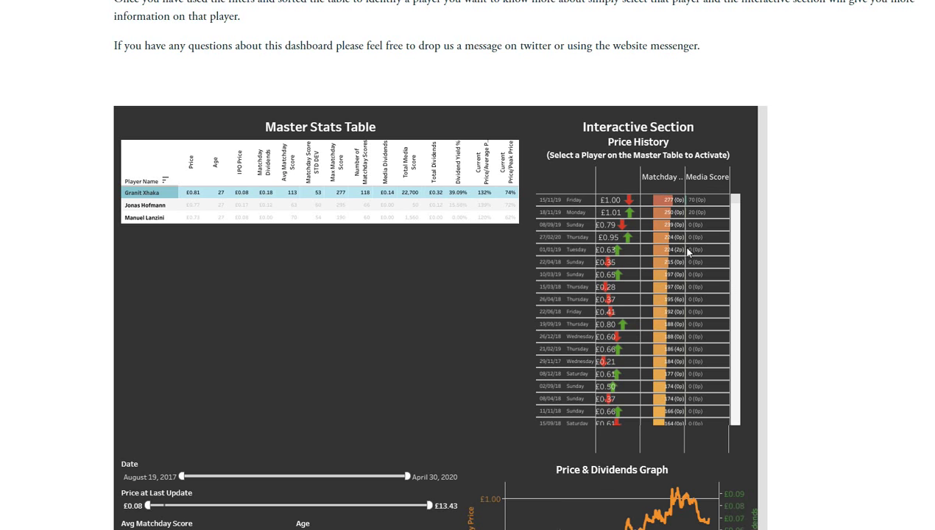
pyautogui.scroll(-3, 684, 363)
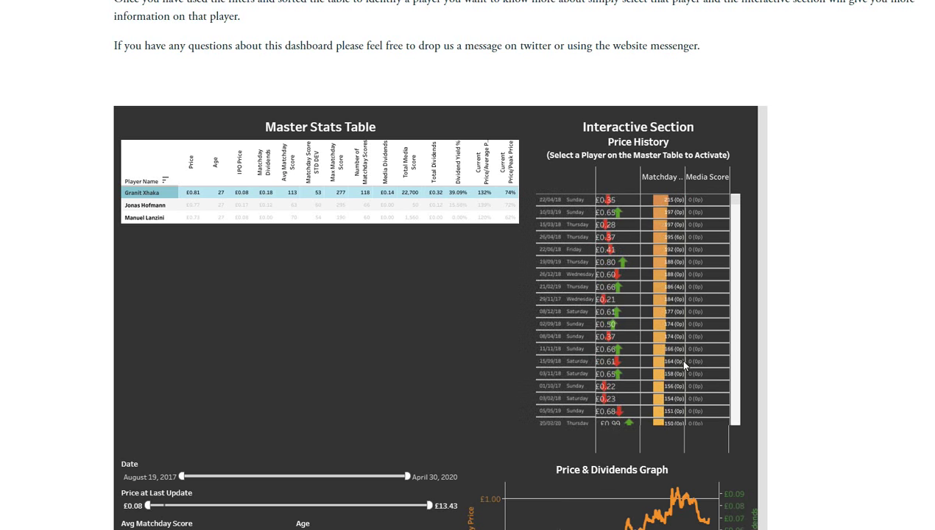
pyautogui.scroll(-2, 684, 364)
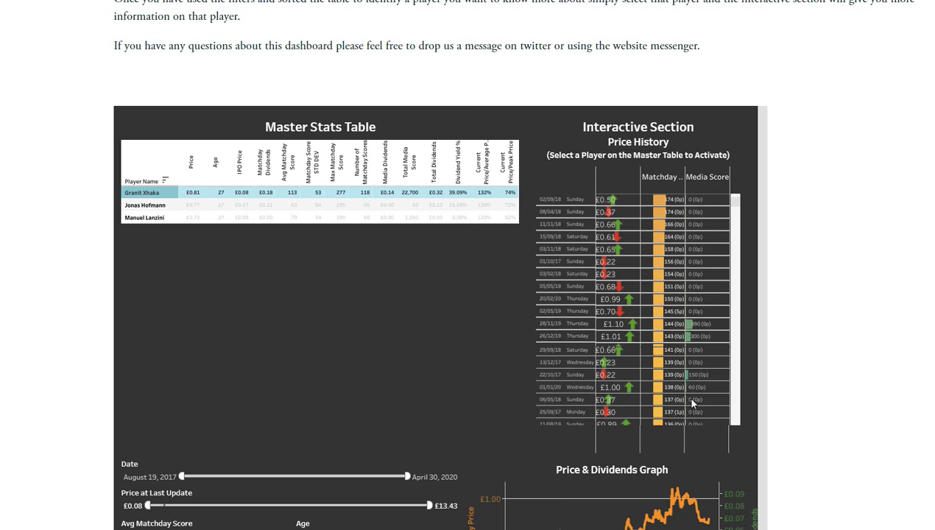
pyautogui.scroll(-1, 685, 360)
pyautogui.scroll(7, 681, 347)
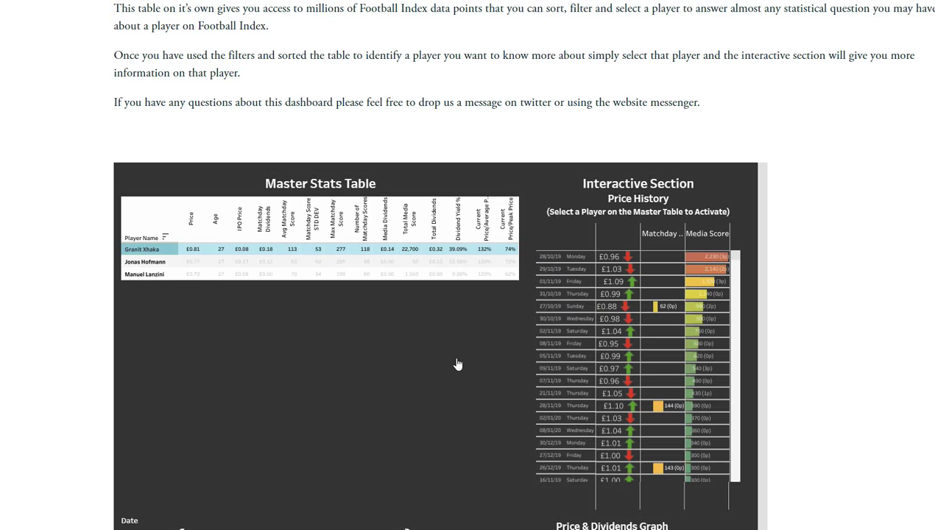
# Examine Granit Xhaka's media scores and his Price & Dividends Graph.
pyautogui.scroll(-1, 424, 341)
pyautogui.scroll(1, 423, 341)
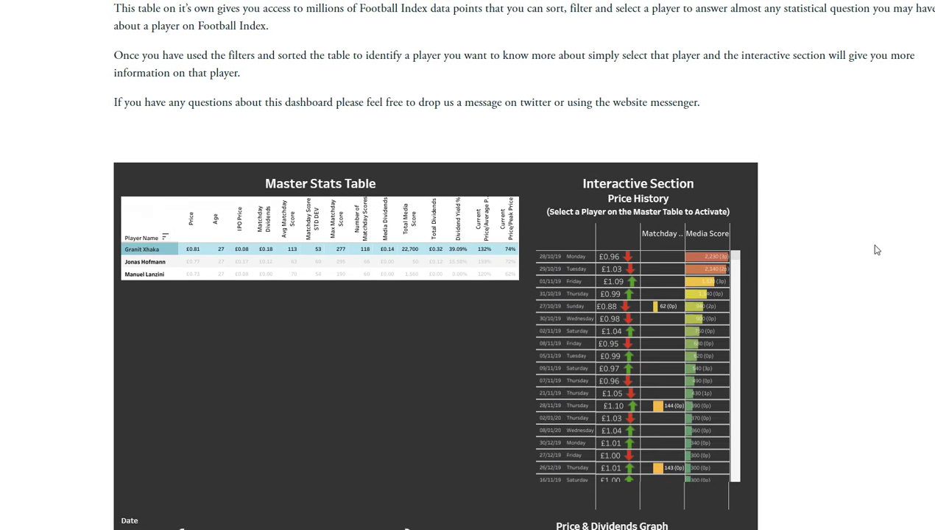
pyautogui.scroll(-3, 886, 246)
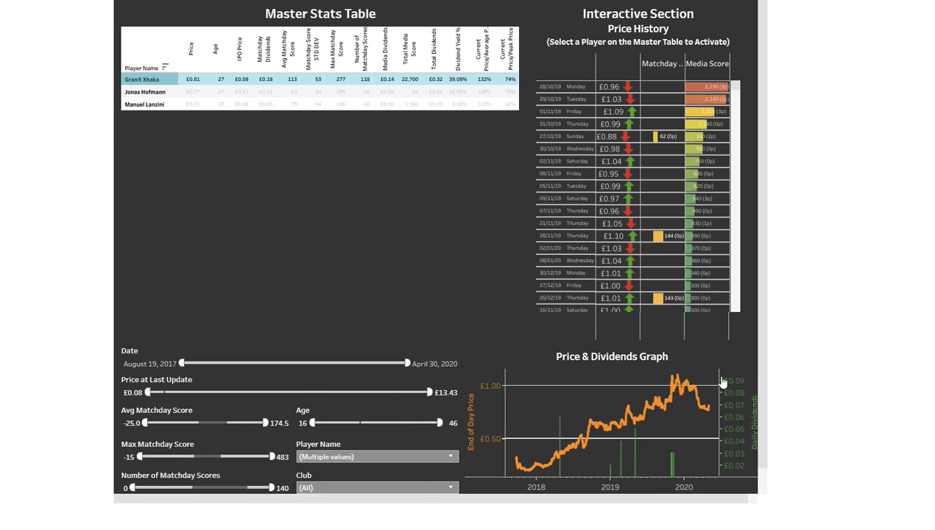
pyautogui.moveTo(682, 405)
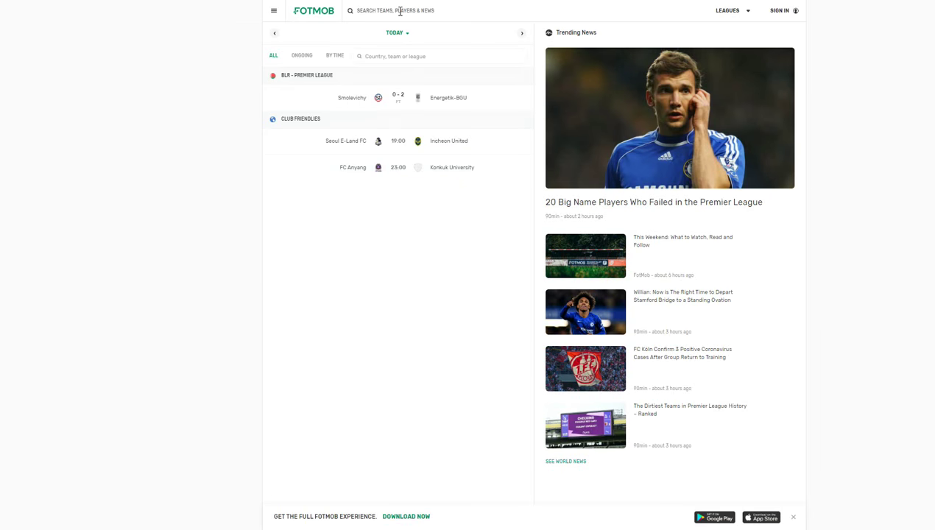
# Search FotMob for "xhaka" and open the profile of Granit Xhaka (Arsenal) to view his career statistics.
pyautogui.write('xhaka')
pyautogui.press('Return')
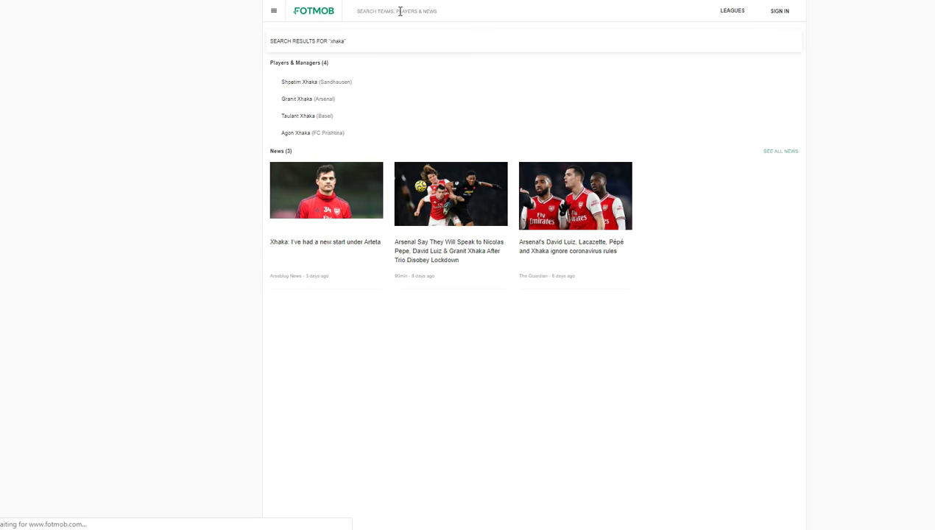
pyautogui.click(320, 98)
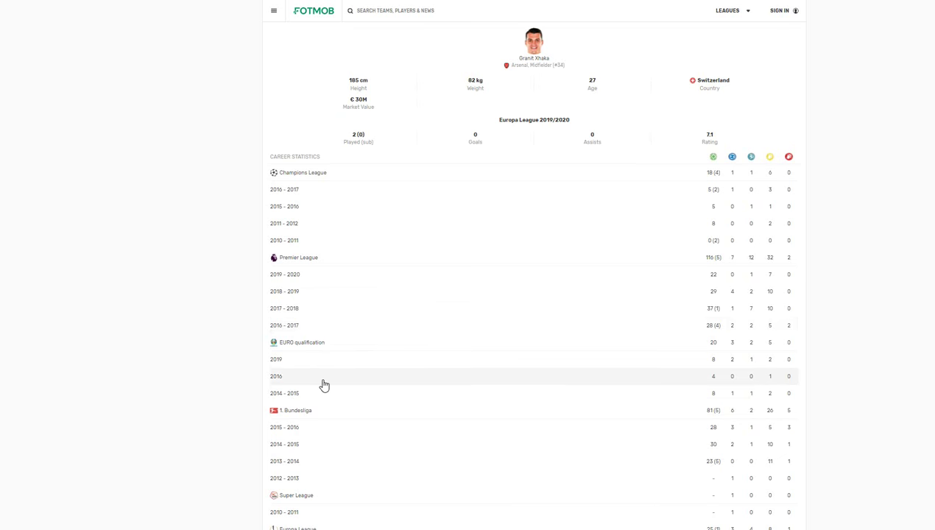
pyautogui.scroll(-1, 324, 384)
pyautogui.scroll(1, 327, 388)
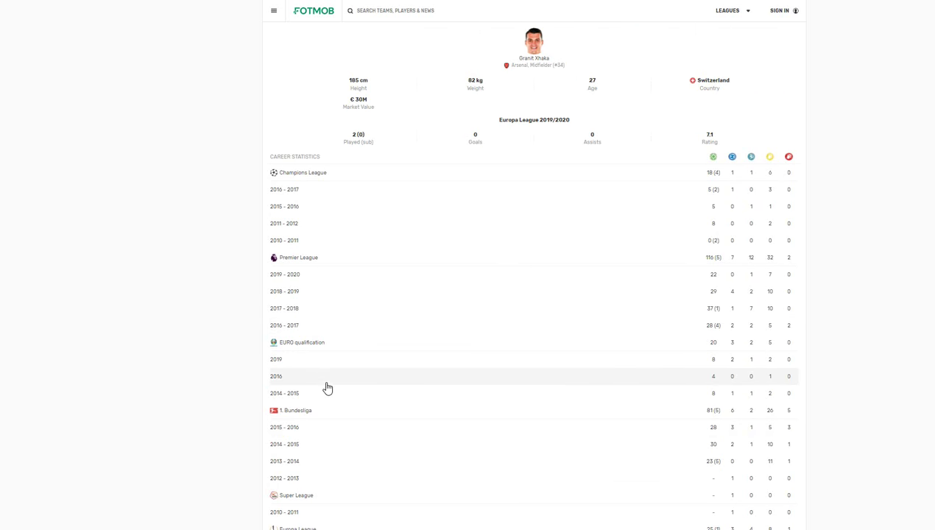
# Check Granit Xhaka's detailed season statistics for the 2015-2016 Bundesliga and the 2016-2017 Premier League, closing each one after reading.
pyautogui.click(298, 430)
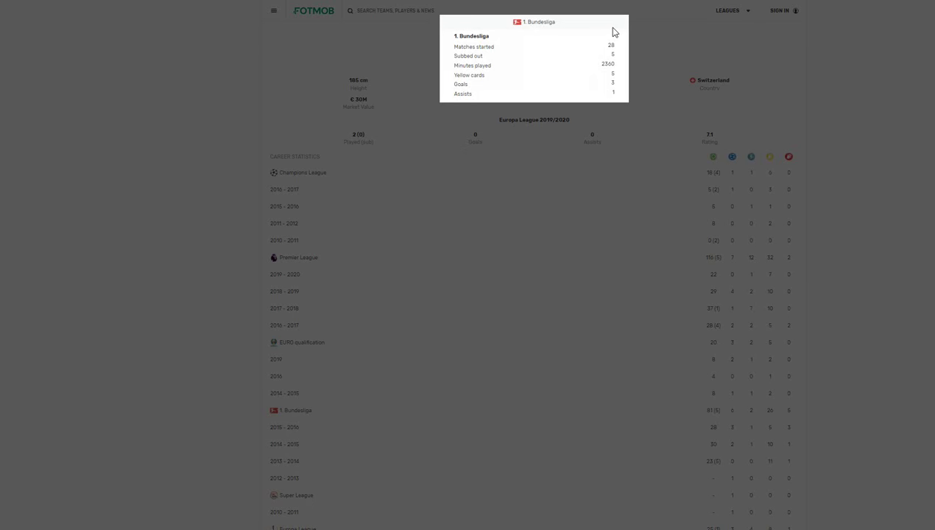
pyautogui.click(486, 343)
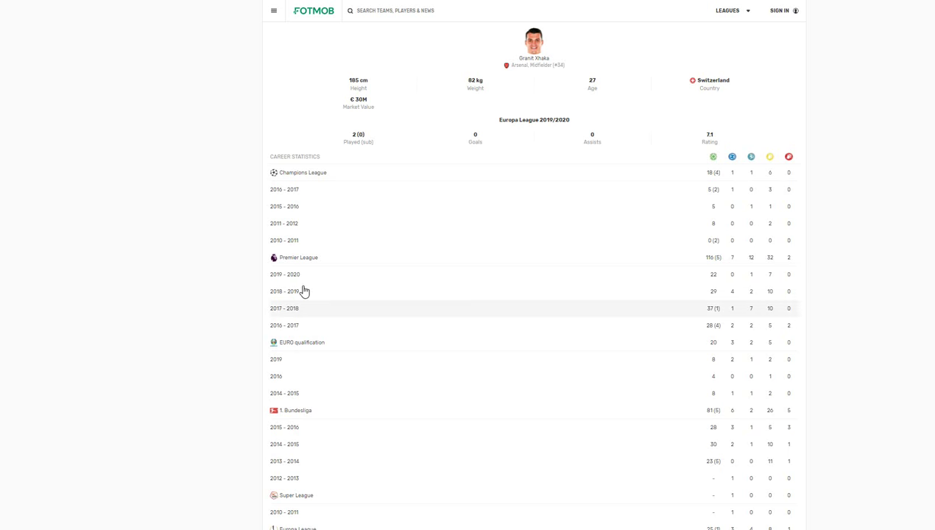
pyautogui.click(305, 325)
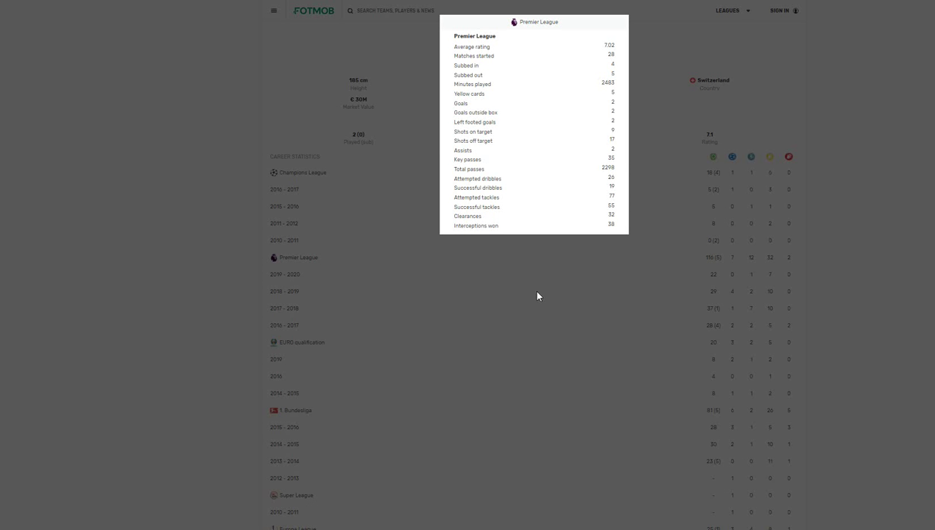
pyautogui.click(539, 297)
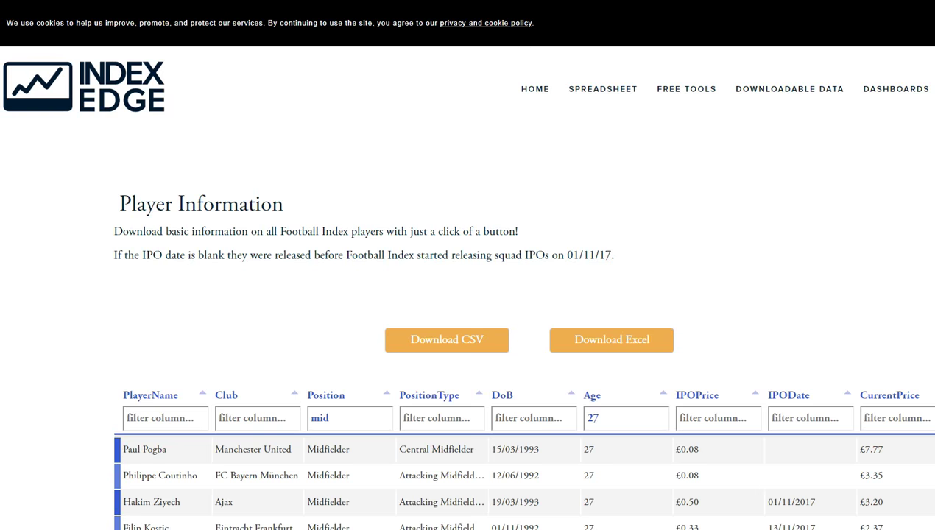
# Look through Index Edge's Player Information list of 27-year-old midfielders, comparing their current prices down to Granit Xhaka's price range.
pyautogui.scroll(-4, 495, 212)
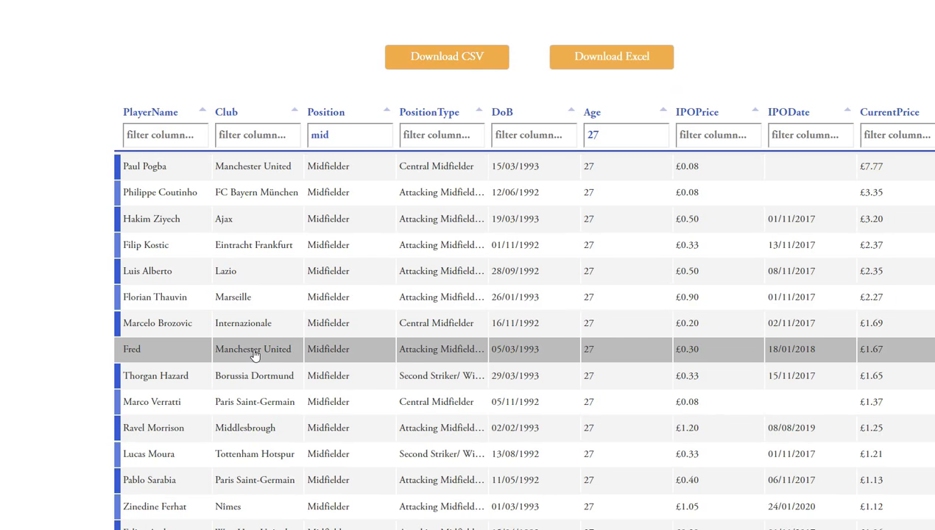
pyautogui.scroll(-2, 254, 355)
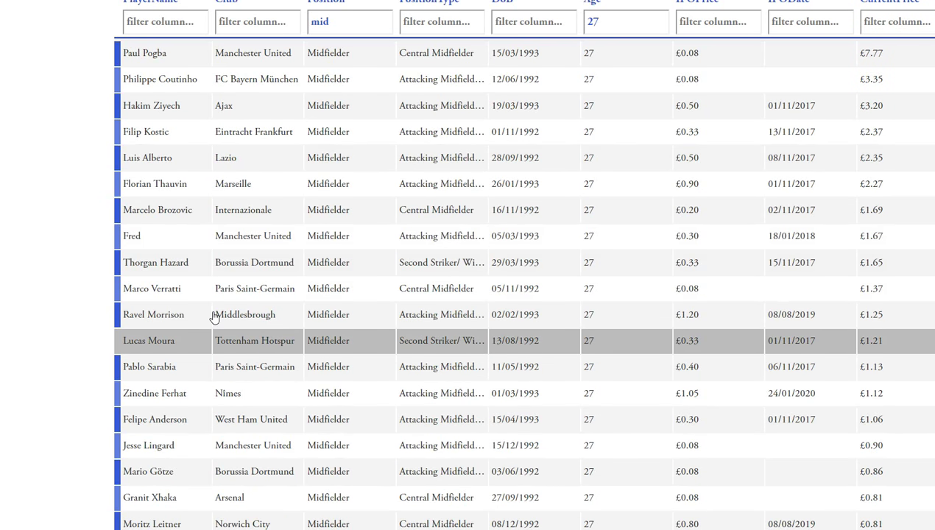
pyautogui.scroll(-2, 212, 375)
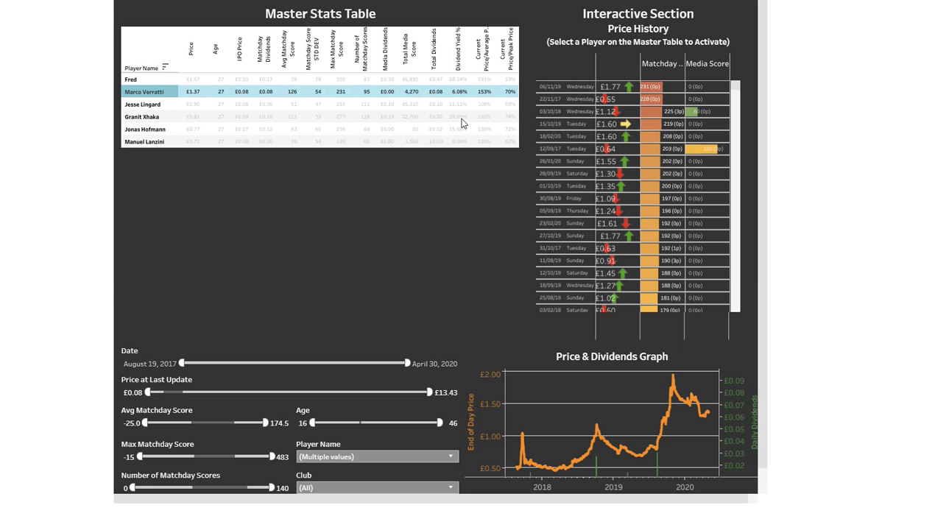
# Compare Granit Xhaka's and Jonas Hofmann's dividend yield, price-to-peak ratio and prices with the other midfielders in the Master Stats Table.
pyautogui.moveTo(462, 123)
pyautogui.moveTo(509, 145)
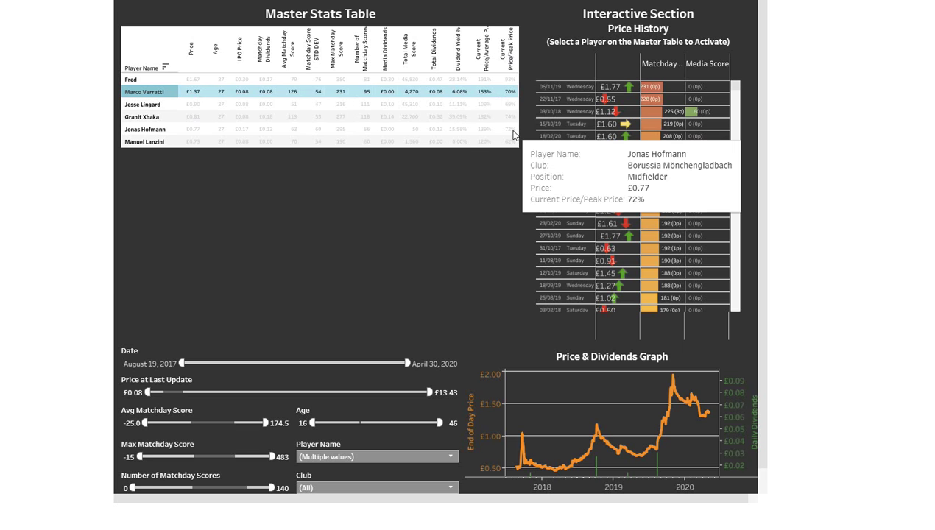
pyautogui.moveTo(511, 123)
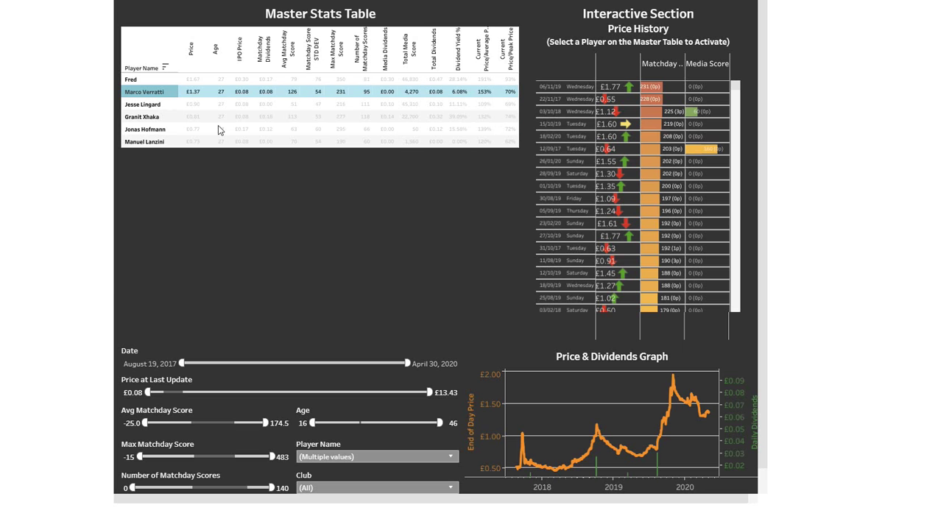
pyautogui.moveTo(197, 123)
pyautogui.moveTo(235, 115)
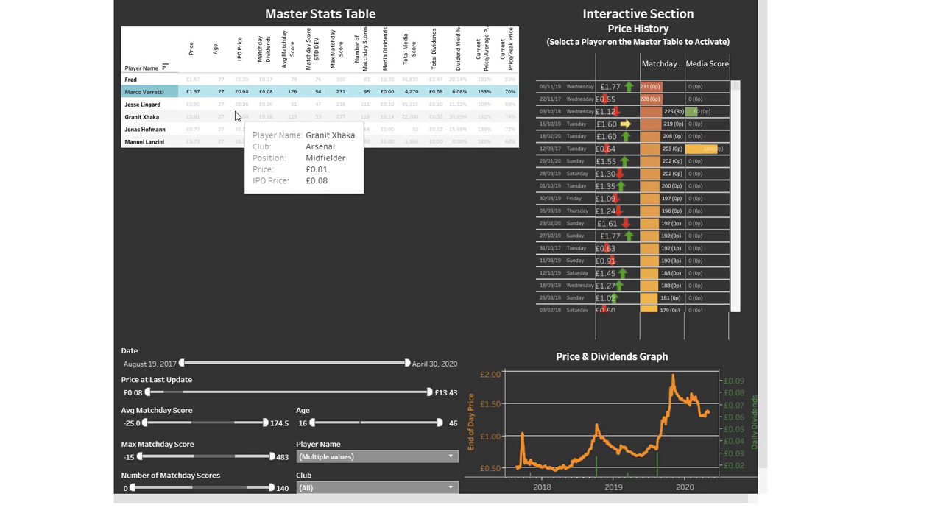